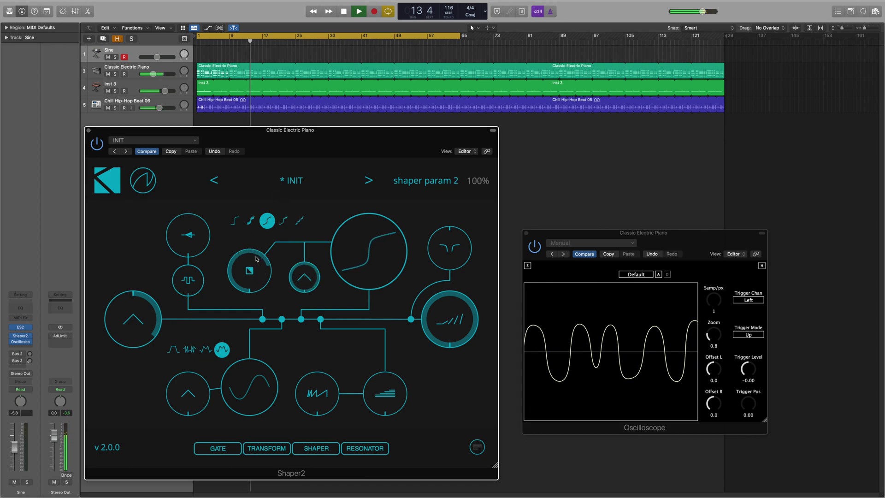
- Pick the fourth shaper curve, lower shaper param 2, then switch to the fifth linear curve
{"action": "left_click", "coordinate": [283, 221]}
{"action": "left_click_drag", "start_coordinate": [303, 286], "coordinate": [302, 331]}
{"action": "mouse_move", "coordinate": [257, 276]}
{"action": "left_mouse_down"}
{"action": "mouse_move", "coordinate": [256, 296]}
{"action": "mouse_move", "coordinate": [301, 285]}
{"action": "mouse_move", "coordinate": [297, 267]}
{"action": "mouse_move", "coordinate": [256, 273]}
{"action": "mouse_move", "coordinate": [257, 265]}
{"action": "mouse_move", "coordinate": [261, 273]}
{"action": "left_mouse_up"}
{"action": "left_click", "coordinate": [300, 220]}
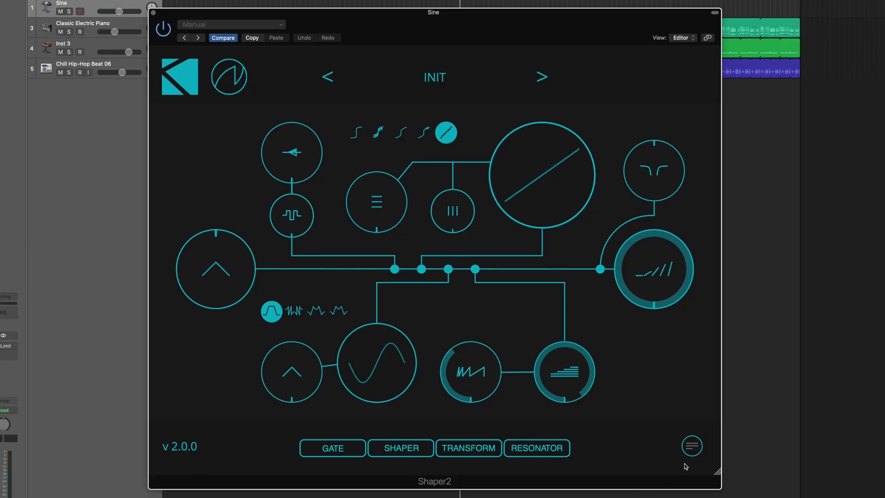
- Raise gate threshold to 51%, set transform amount to exactly 25%, then reset both to zero
{"action": "mouse_move", "coordinate": [694, 448]}
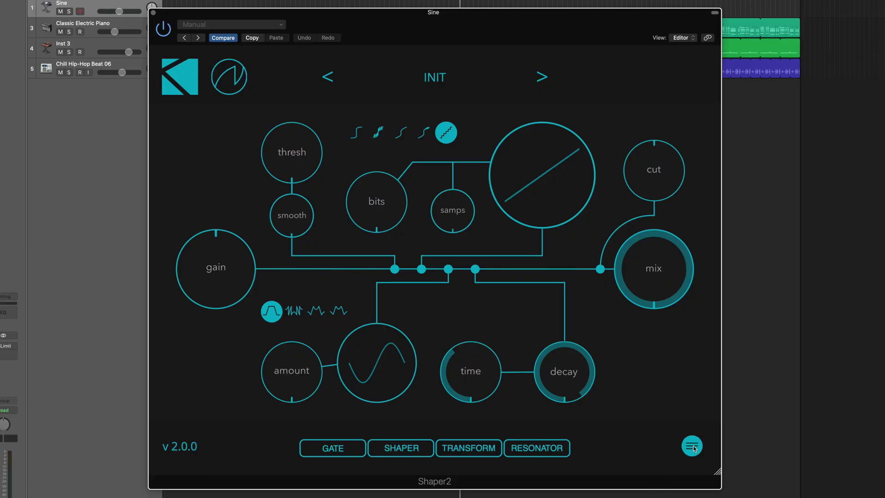
{"action": "left_click_drag", "start_coordinate": [288, 164], "coordinate": [316, 149]}
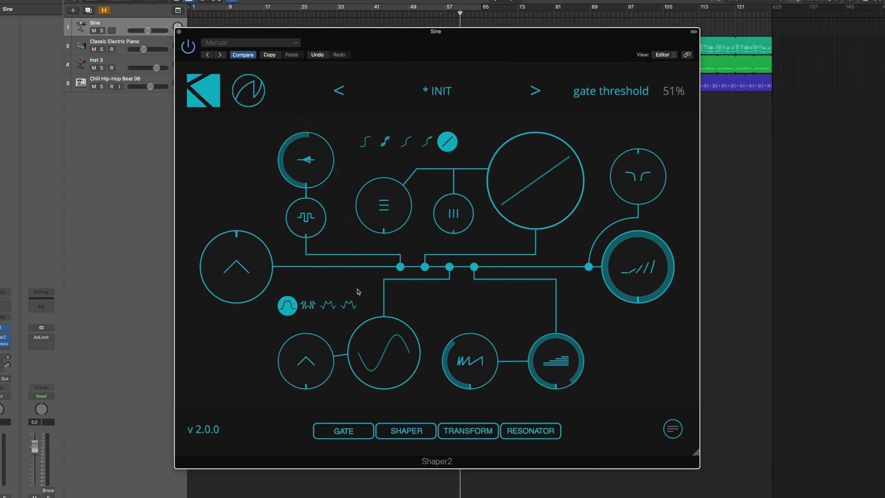
{"action": "left_click_drag", "start_coordinate": [304, 356], "coordinate": [310, 316]}
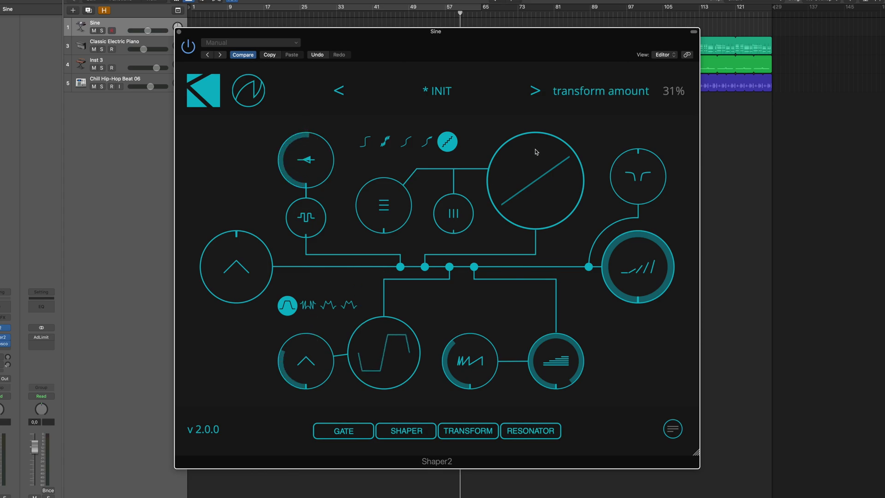
{"action": "left_click", "coordinate": [668, 92]}
{"action": "type", "text": "25"}
{"action": "key", "text": "Return"}
{"action": "left_click", "coordinate": [317, 160]}
{"action": "double_click", "coordinate": [311, 355]}
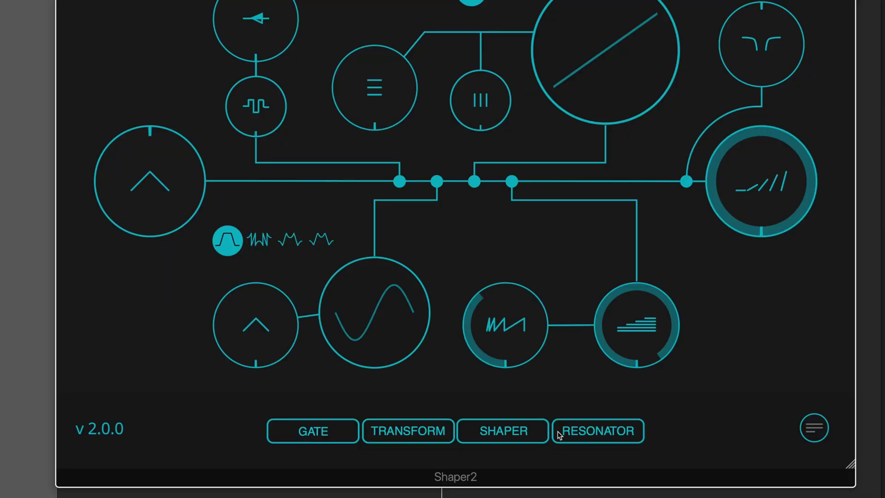
- Move the resonator to the front of the chain and the gate later in the order
{"action": "left_click_drag", "start_coordinate": [535, 413], "coordinate": [373, 413]}
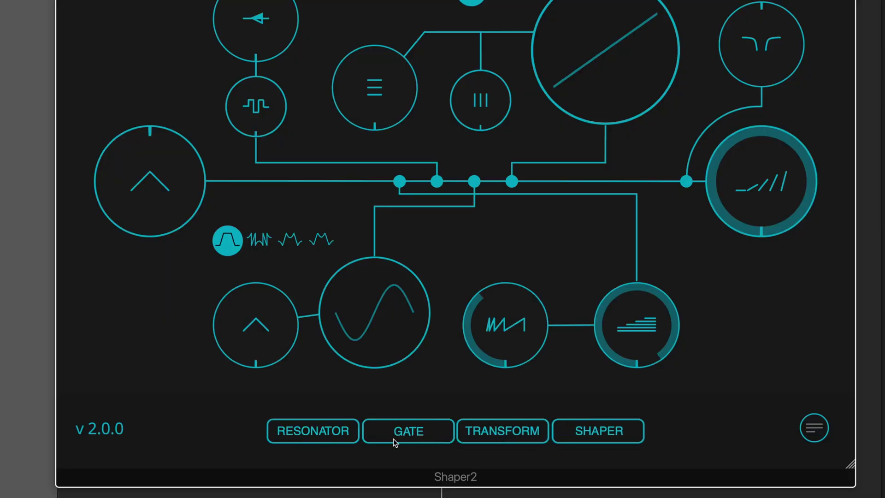
{"action": "left_click_drag", "start_coordinate": [394, 440], "coordinate": [548, 435]}
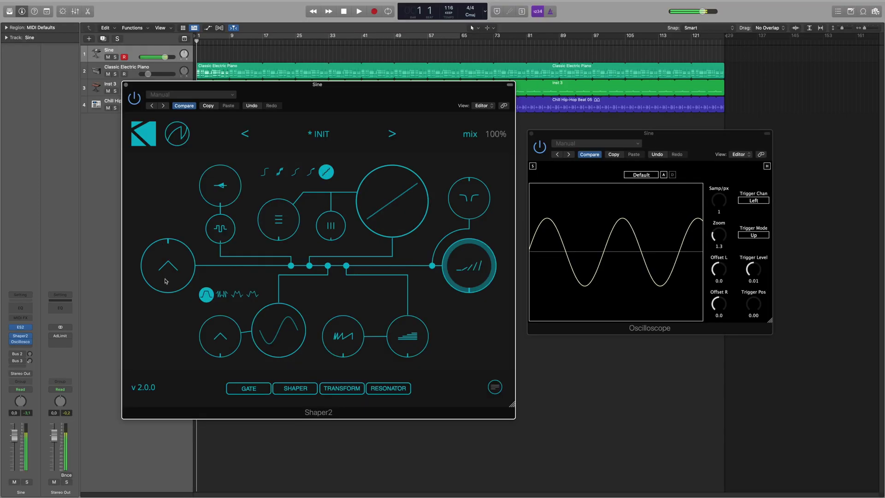
- Set gain to +3 dB, mix to 10% and cut to -25% on the sine
{"action": "mouse_move", "coordinate": [166, 281]}
{"action": "left_mouse_down"}
{"action": "mouse_move", "coordinate": [167, 246]}
{"action": "mouse_move", "coordinate": [176, 329]}
{"action": "mouse_move", "coordinate": [179, 297]}
{"action": "left_mouse_up"}
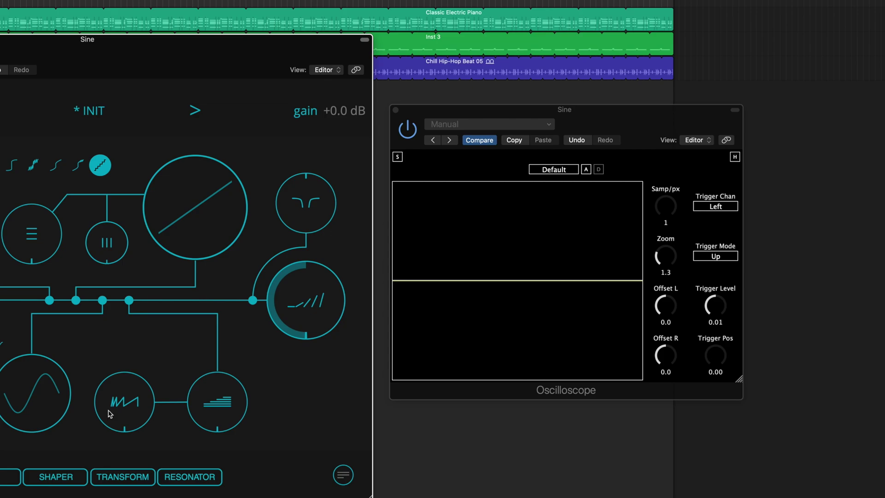
{"action": "left_click_drag", "start_coordinate": [308, 323], "coordinate": [336, 281]}
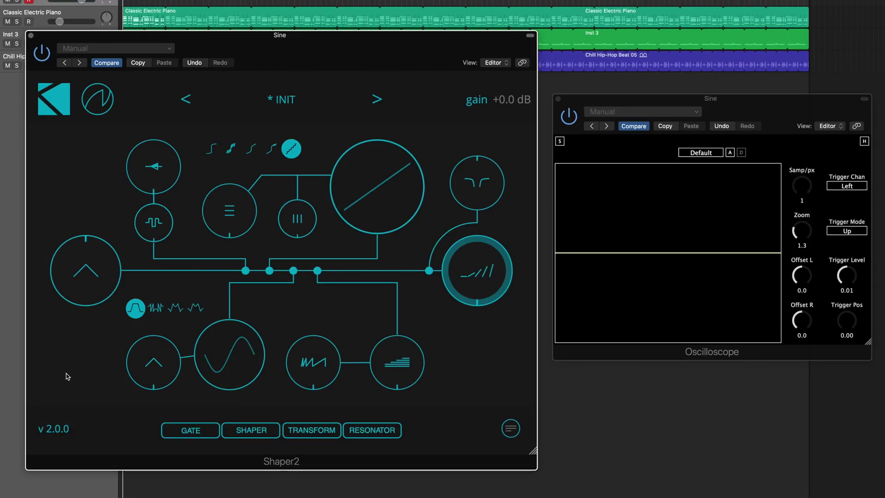
{"action": "mouse_move", "coordinate": [480, 183]}
{"action": "left_mouse_down"}
{"action": "mouse_move", "coordinate": [477, 226]}
{"action": "mouse_move", "coordinate": [476, 123]}
{"action": "mouse_move", "coordinate": [475, 180]}
{"action": "left_mouse_up"}
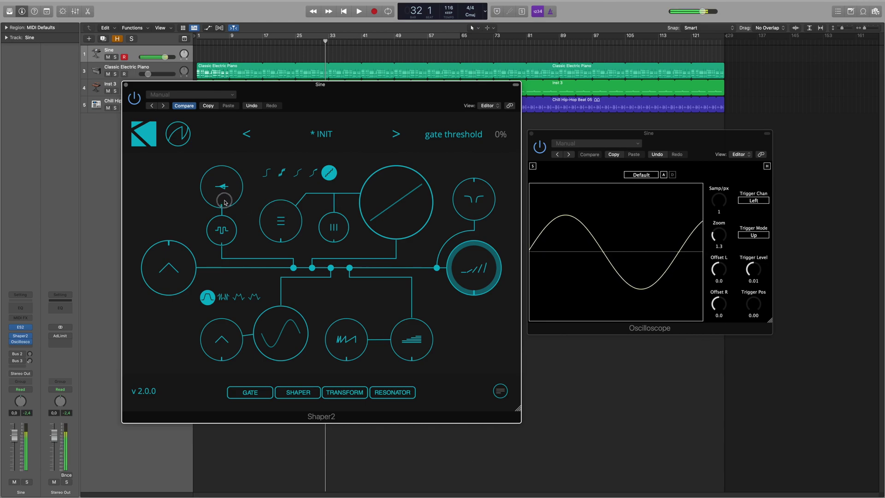
- Sweep the gate threshold up and down, then set gate smooth to 0% and threshold to about 25%
{"action": "left_click_drag", "start_coordinate": [226, 205], "coordinate": [229, 173]}
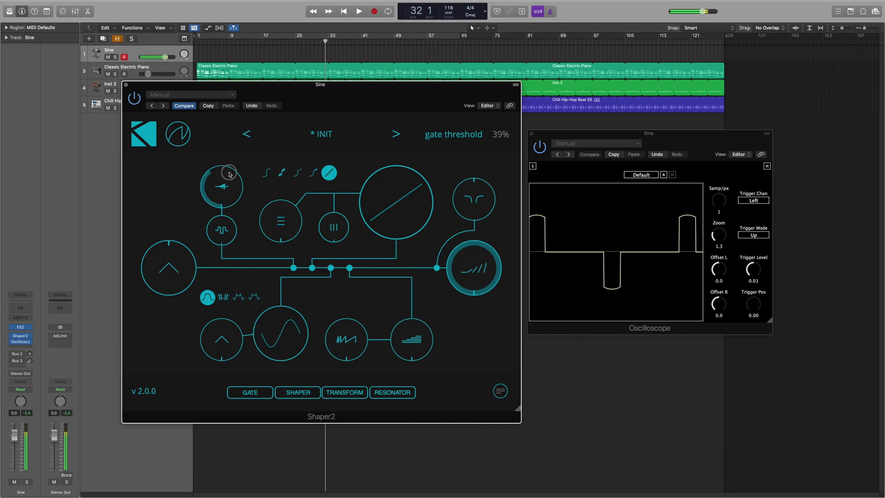
{"action": "left_click_drag", "start_coordinate": [230, 172], "coordinate": [236, 218]}
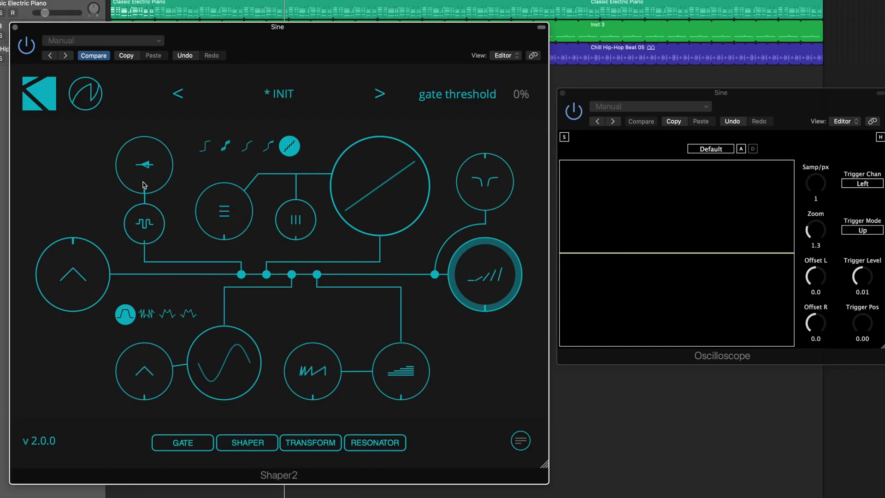
{"action": "left_click_drag", "start_coordinate": [144, 186], "coordinate": [144, 163]}
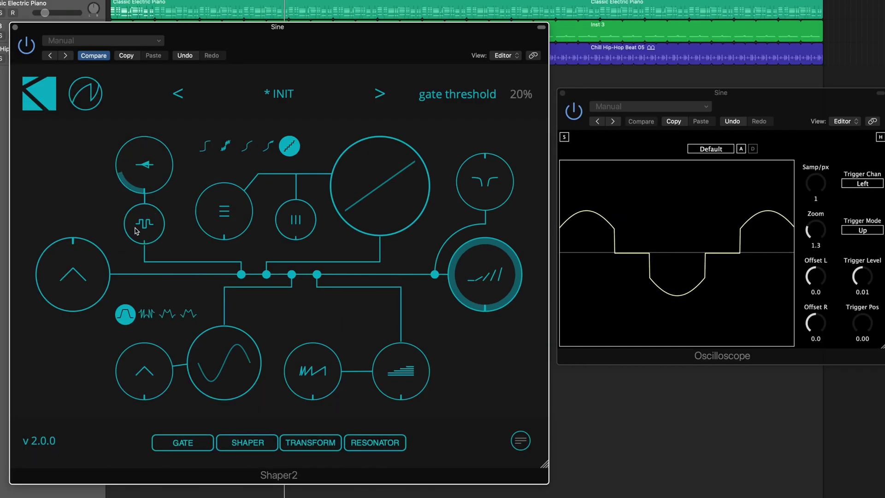
{"action": "left_click_drag", "start_coordinate": [139, 228], "coordinate": [146, 236]}
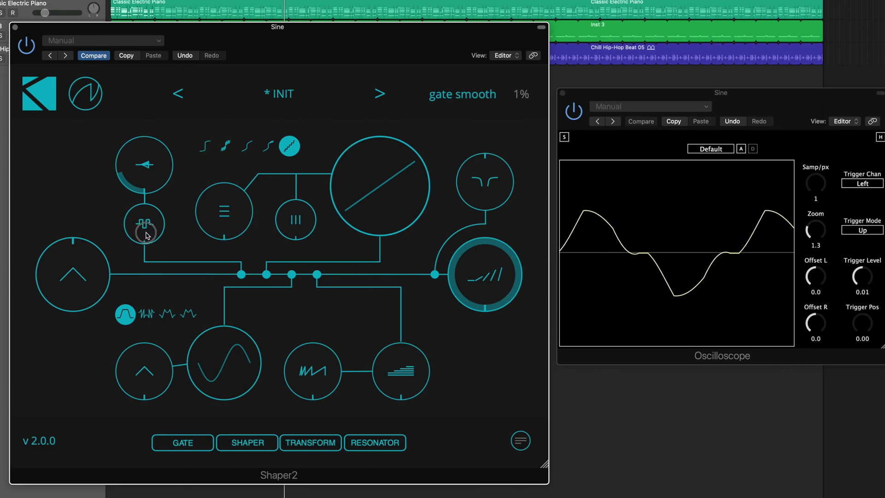
{"action": "left_click_drag", "start_coordinate": [145, 172], "coordinate": [143, 178]}
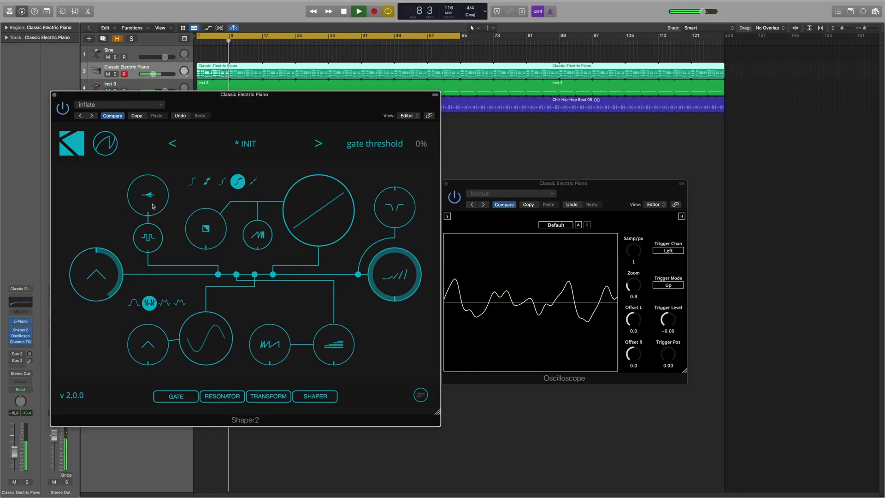
- Raise the Classic Electric Piano's gate threshold to 5%
{"action": "left_click_drag", "start_coordinate": [152, 200], "coordinate": [154, 184]}
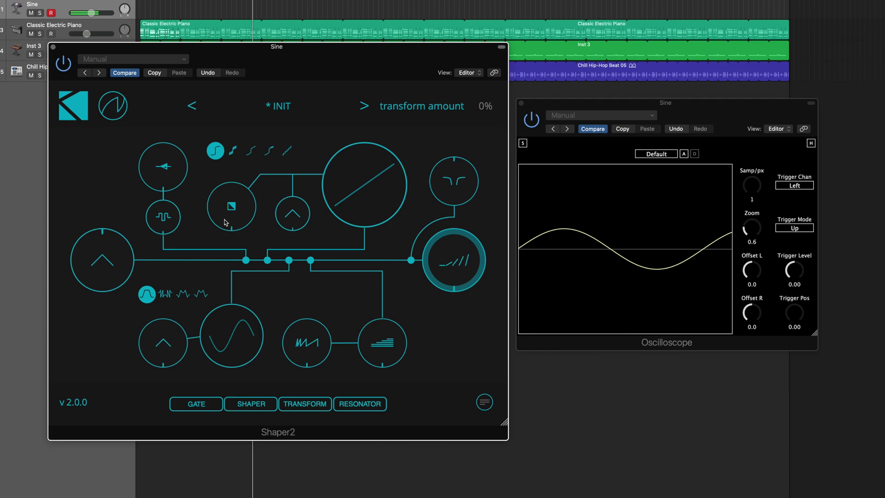
- Square the sine on the first curve, then drop param 1 to 62% and try the jagged second curve
{"action": "left_click_drag", "start_coordinate": [226, 222], "coordinate": [246, 120]}
{"action": "left_click_drag", "start_coordinate": [291, 217], "coordinate": [290, 91]}
{"action": "left_click_drag", "start_coordinate": [232, 204], "coordinate": [234, 254]}
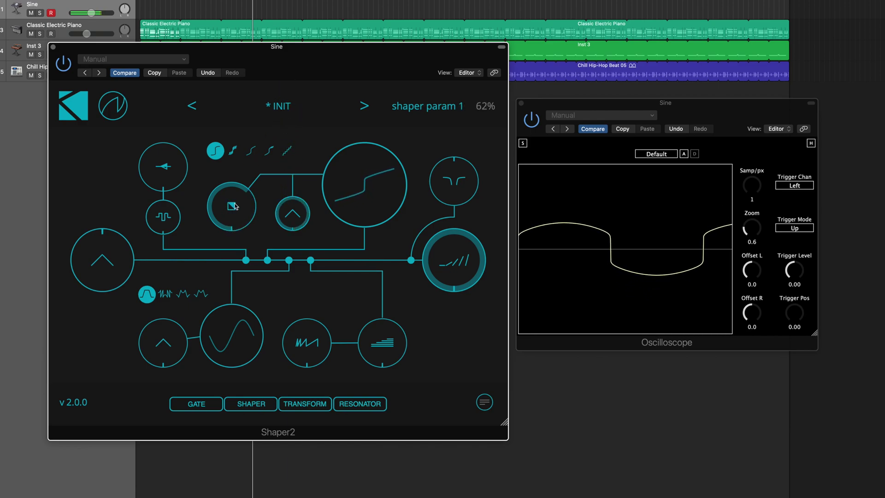
{"action": "left_click", "coordinate": [233, 150]}
{"action": "left_click_drag", "start_coordinate": [231, 203], "coordinate": [295, 265]}
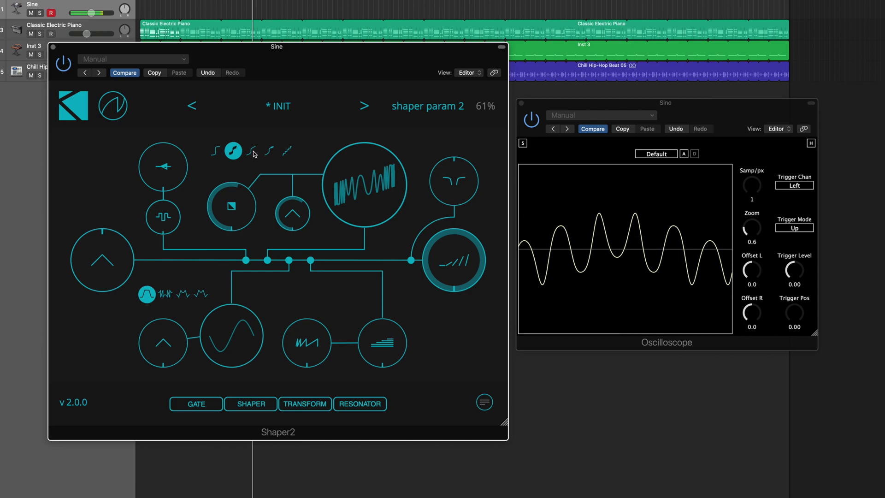
- Max both params on the S-shaped third curve, then use the fourth curve with param 2 near 57%
{"action": "left_click", "coordinate": [252, 150]}
{"action": "left_click_drag", "start_coordinate": [248, 221], "coordinate": [249, 170]}
{"action": "left_click_drag", "start_coordinate": [286, 221], "coordinate": [290, 169]}
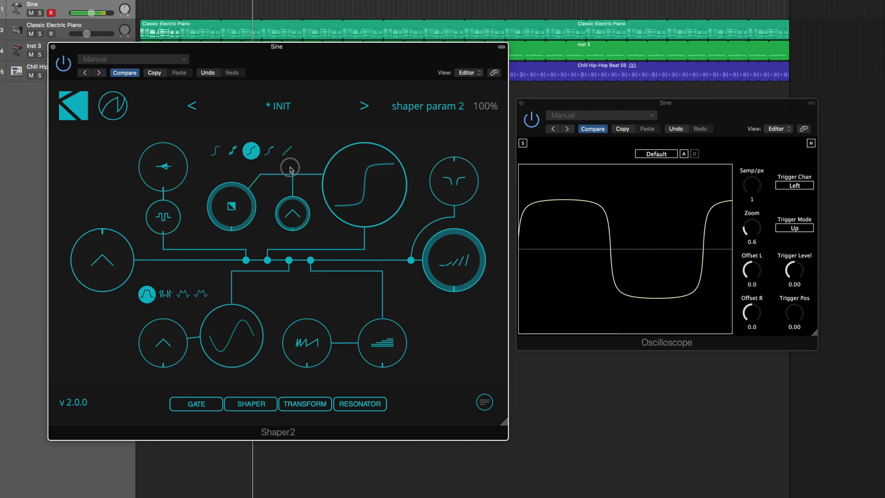
{"action": "left_click", "coordinate": [272, 152]}
{"action": "left_click_drag", "start_coordinate": [297, 216], "coordinate": [293, 279]}
{"action": "left_click_drag", "start_coordinate": [243, 206], "coordinate": [237, 270]}
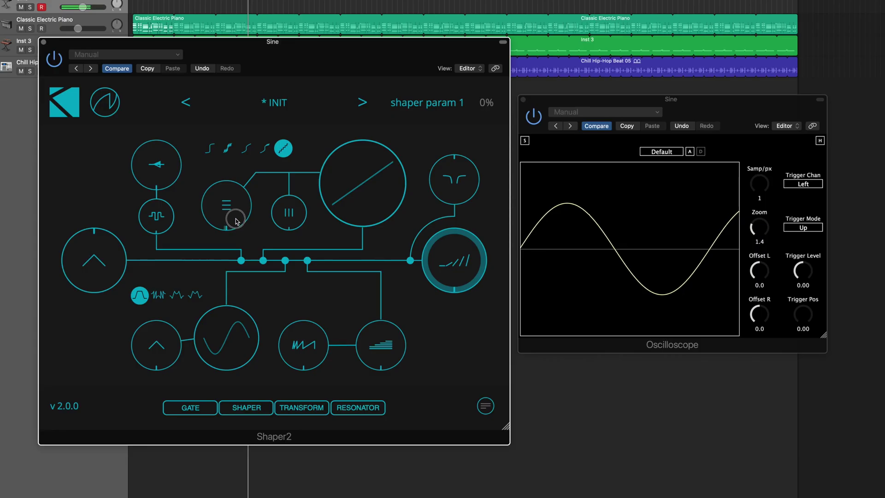
- Raise bits (param 1) to about 50% and samps (param 2) to about 79% for coarse steps
{"action": "left_click_drag", "start_coordinate": [236, 216], "coordinate": [230, 190]}
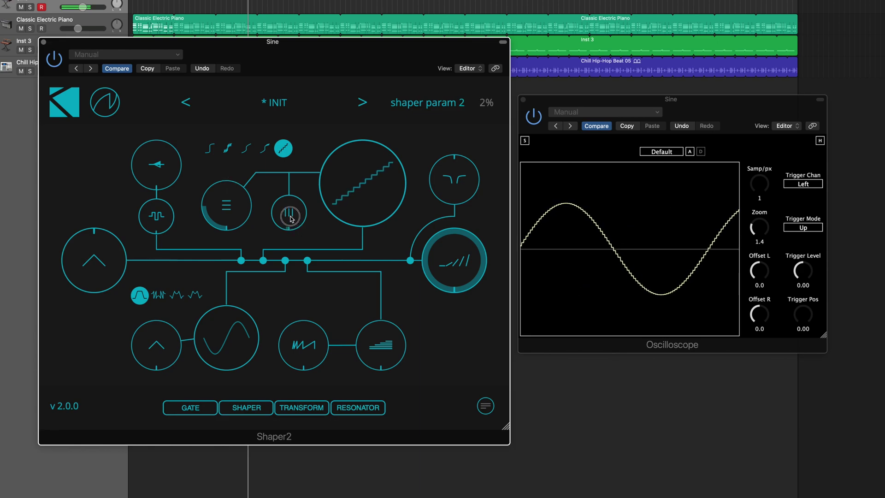
{"action": "left_click_drag", "start_coordinate": [291, 219], "coordinate": [286, 141]}
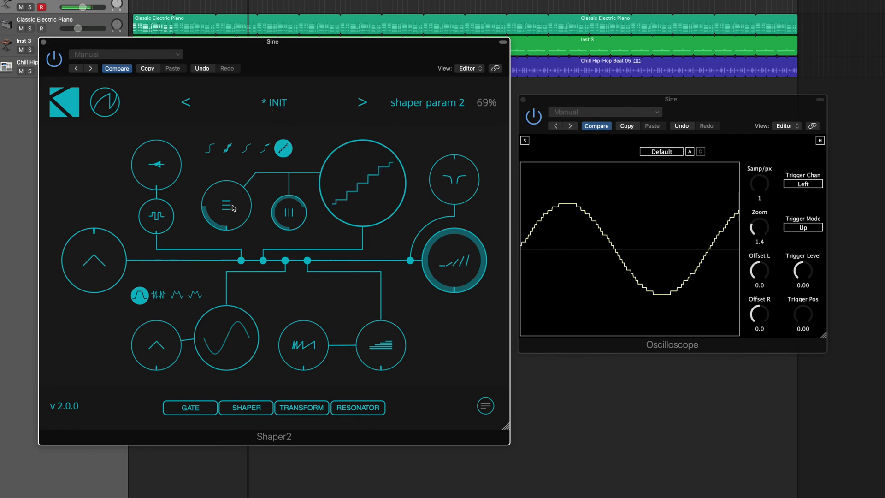
{"action": "left_click_drag", "start_coordinate": [232, 210], "coordinate": [233, 192]}
{"action": "left_click_drag", "start_coordinate": [300, 220], "coordinate": [295, 189]}
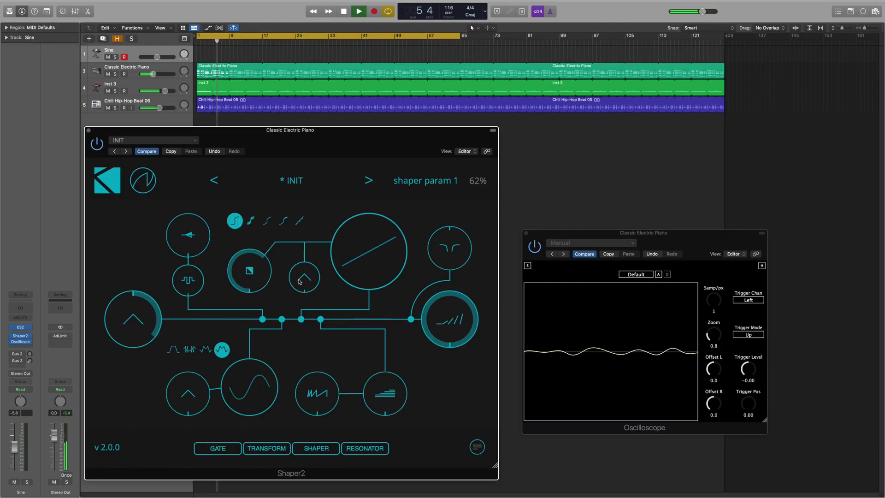
- Set param 2 to 48% on the current curve, then param 1 92% and param 2 47% on the second curve
{"action": "left_click_drag", "start_coordinate": [299, 281], "coordinate": [292, 188]}
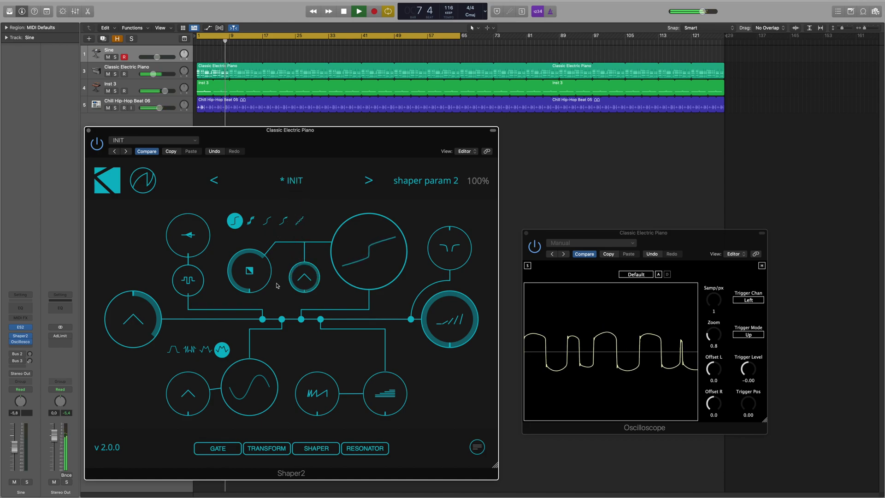
{"action": "left_click_drag", "start_coordinate": [262, 281], "coordinate": [263, 262]}
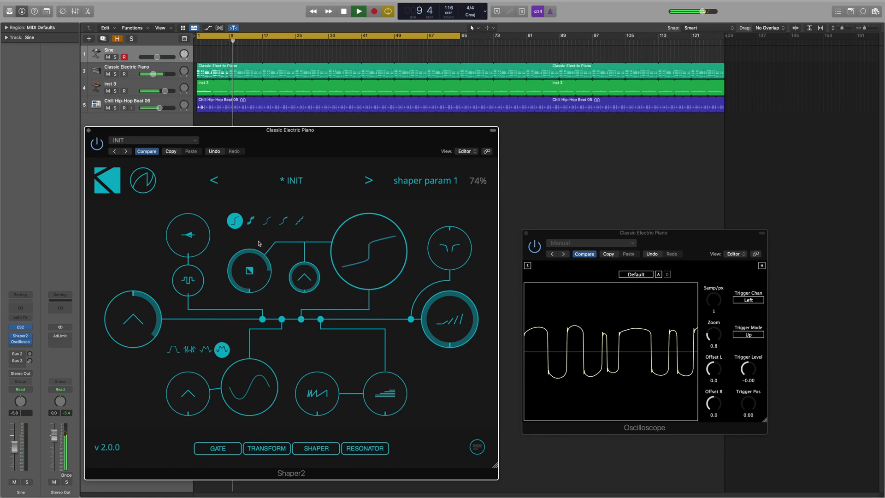
{"action": "left_click", "coordinate": [251, 221]}
{"action": "mouse_move", "coordinate": [261, 261]}
{"action": "left_mouse_down"}
{"action": "mouse_move", "coordinate": [264, 240]}
{"action": "mouse_move", "coordinate": [258, 314]}
{"action": "left_mouse_up"}
{"action": "left_click_drag", "start_coordinate": [294, 285], "coordinate": [287, 263]}
- Try the S-curve and fourth curve, then settle on the staircase curve with param 2 about 21%
{"action": "left_click", "coordinate": [268, 221]}
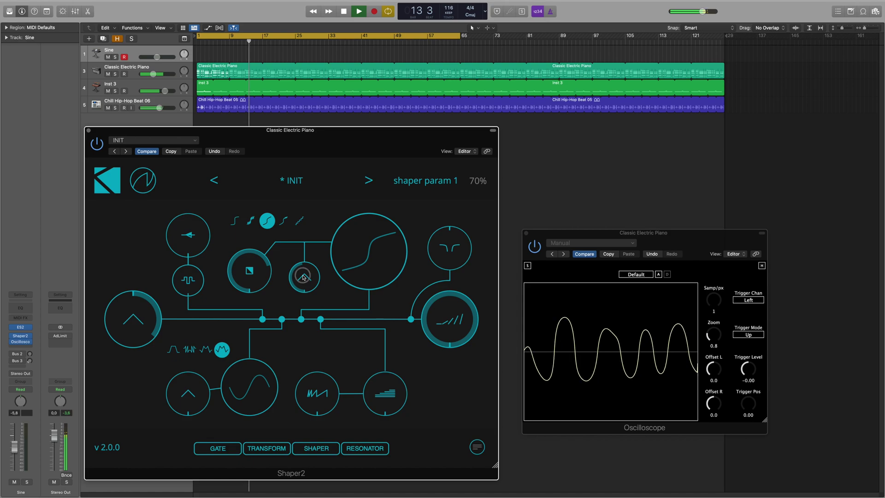
{"action": "mouse_move", "coordinate": [259, 257]}
{"action": "left_mouse_down"}
{"action": "mouse_move", "coordinate": [298, 287]}
{"action": "mouse_move", "coordinate": [306, 330]}
{"action": "left_mouse_up"}
{"action": "left_click", "coordinate": [284, 226]}
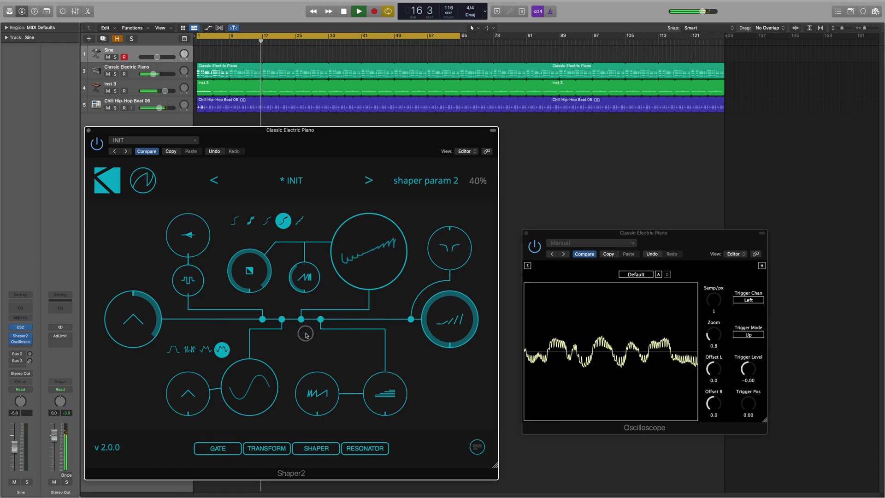
{"action": "left_click_drag", "start_coordinate": [250, 272], "coordinate": [259, 315]}
{"action": "left_click_drag", "start_coordinate": [304, 279], "coordinate": [305, 296]}
{"action": "left_click", "coordinate": [300, 221]}
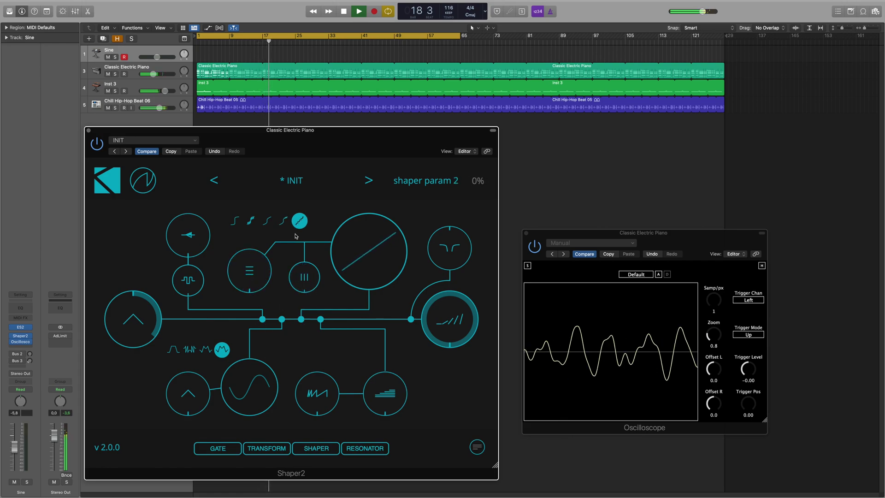
{"action": "left_click_drag", "start_coordinate": [249, 272], "coordinate": [244, 240]}
{"action": "mouse_move", "coordinate": [301, 288]}
{"action": "left_mouse_down"}
{"action": "mouse_move", "coordinate": [297, 260]}
{"action": "mouse_move", "coordinate": [254, 260]}
{"action": "mouse_move", "coordinate": [254, 281]}
{"action": "mouse_move", "coordinate": [286, 290]}
{"action": "left_mouse_up"}
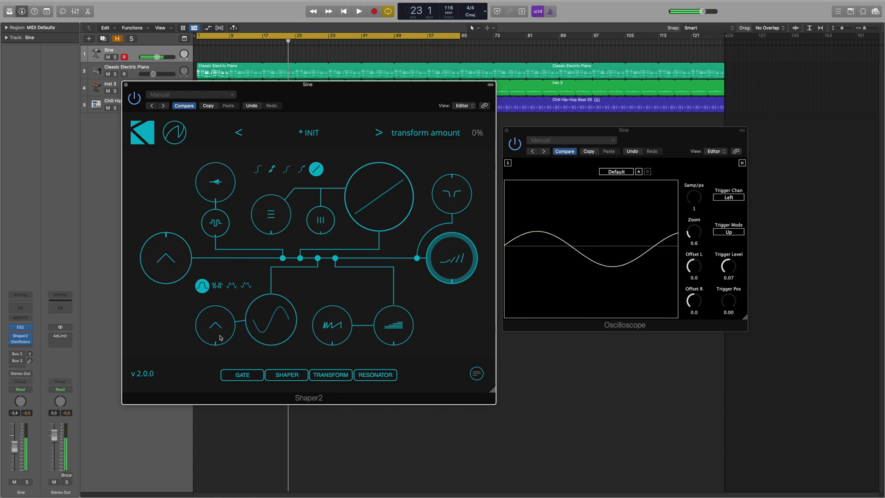
- Sweep transform amount from 25% up and back to 0%, then pick the fourth shape and raise it
{"action": "left_click_drag", "start_coordinate": [220, 338], "coordinate": [234, 365]}
{"action": "left_click_drag", "start_coordinate": [215, 335], "coordinate": [224, 222]}
{"action": "left_click_drag", "start_coordinate": [229, 280], "coordinate": [240, 390]}
{"action": "left_click", "coordinate": [233, 285]}
{"action": "left_click", "coordinate": [247, 286]}
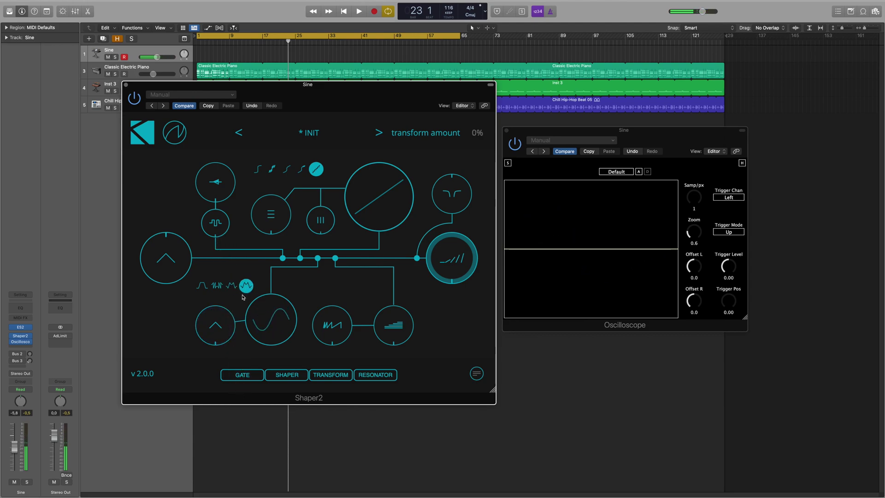
{"action": "left_click_drag", "start_coordinate": [224, 338], "coordinate": [225, 242]}
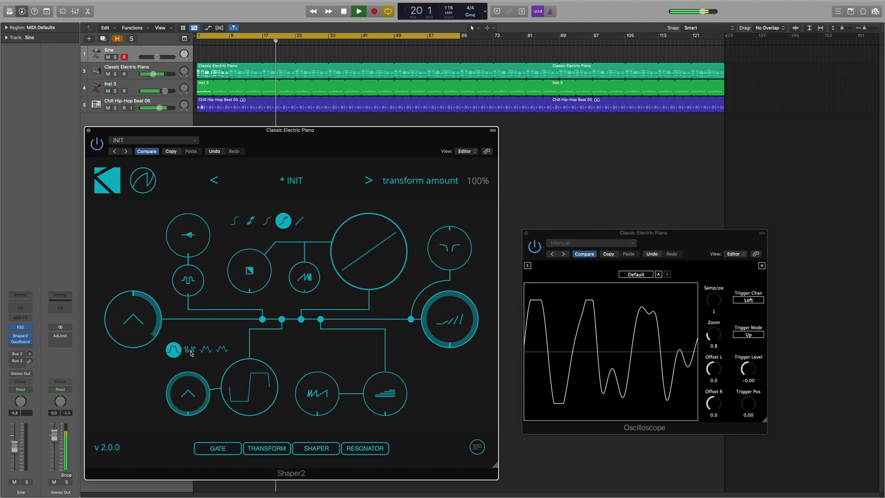
- Try the second and third transform shapes, ending on the fourth shape at 100% amount
{"action": "left_click", "coordinate": [190, 350]}
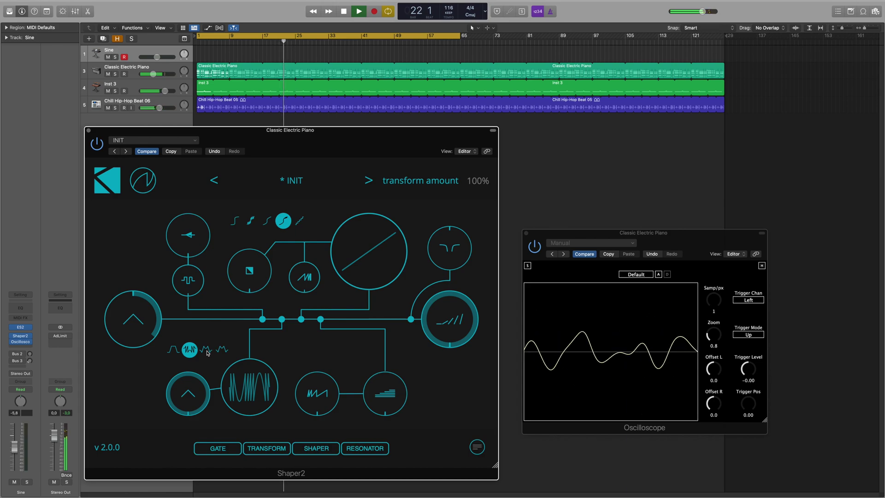
{"action": "left_click", "coordinate": [207, 350]}
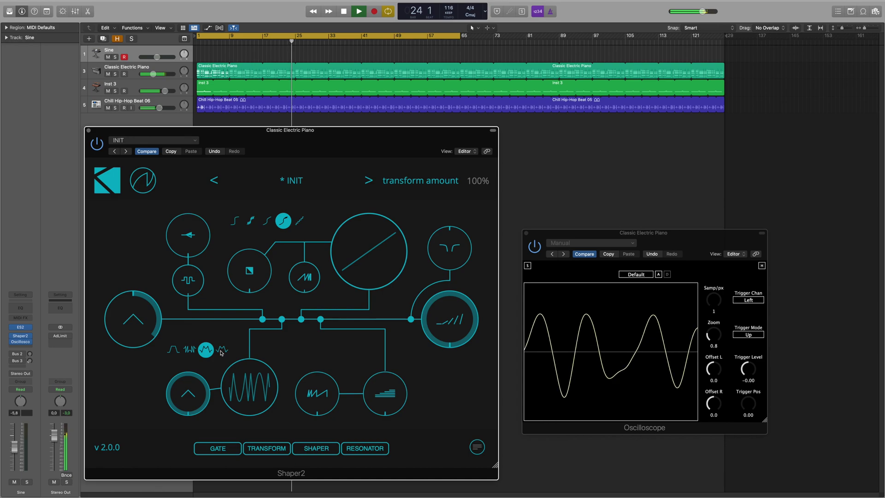
{"action": "left_click", "coordinate": [222, 352]}
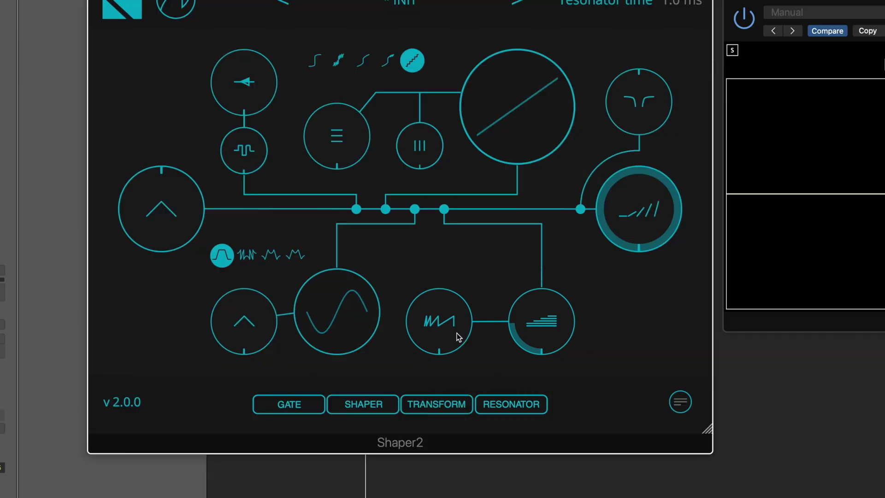
- Bring the Sine track's resonator time down from 1000 ms to 3.0 ms and raise decay to 95%
{"action": "left_click_drag", "start_coordinate": [457, 337], "coordinate": [449, 185]}
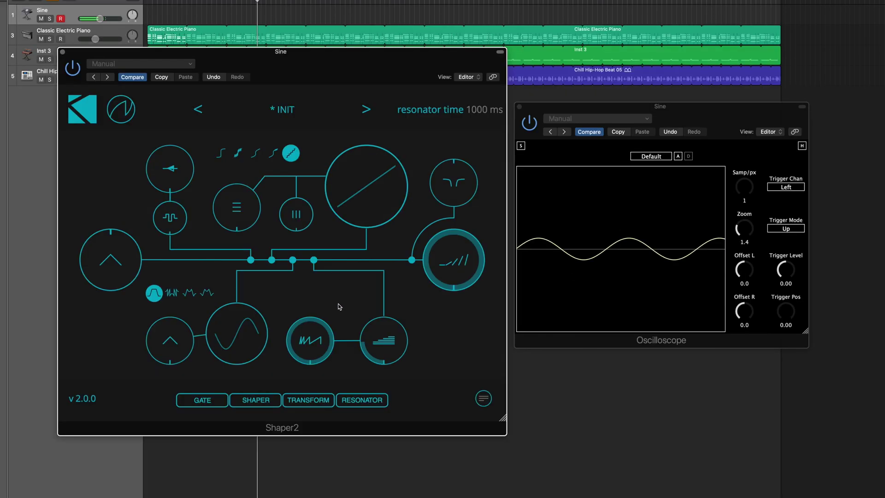
{"action": "left_click", "coordinate": [313, 328]}
{"action": "left_click_drag", "start_coordinate": [313, 328], "coordinate": [316, 345]}
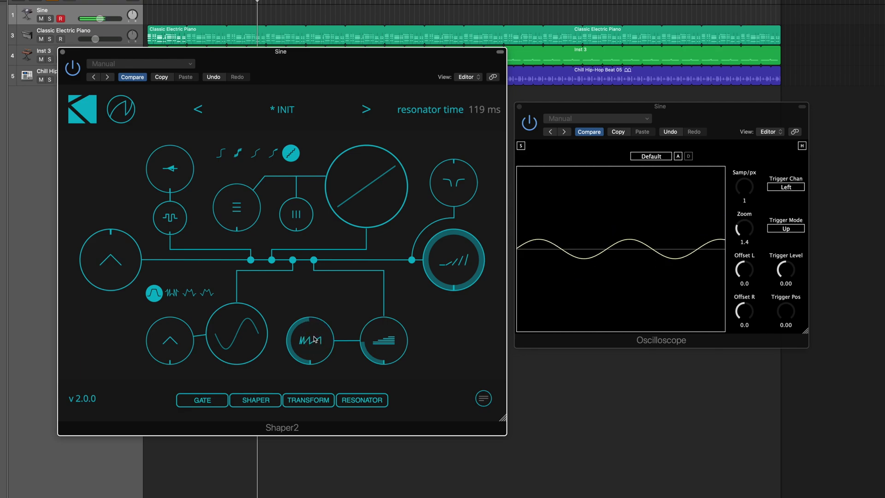
{"action": "left_click_drag", "start_coordinate": [314, 339], "coordinate": [349, 307]}
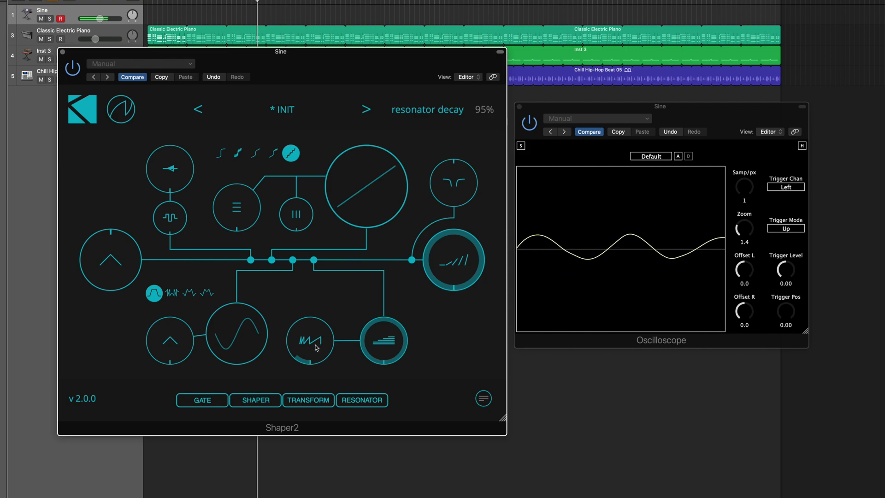
{"action": "left_click_drag", "start_coordinate": [316, 349], "coordinate": [324, 364]}
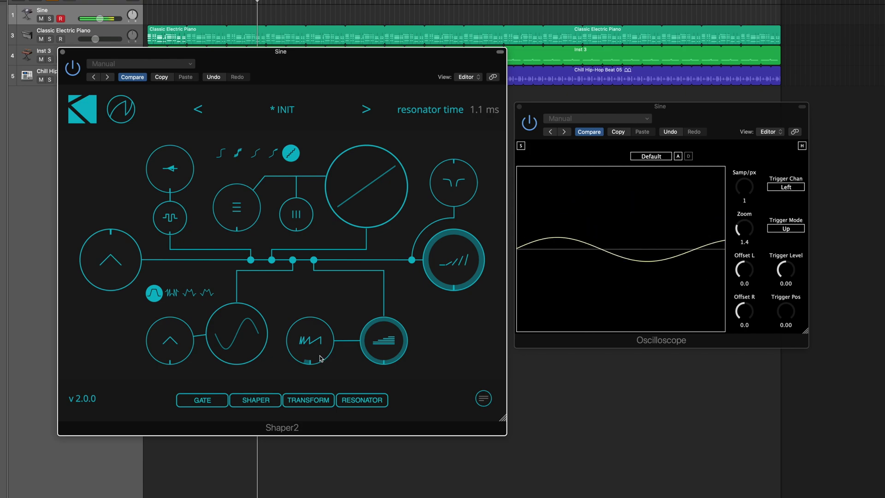
{"action": "mouse_move", "coordinate": [321, 347]}
{"action": "left_mouse_down"}
{"action": "mouse_move", "coordinate": [326, 363]}
{"action": "mouse_move", "coordinate": [320, 341]}
{"action": "left_mouse_up"}
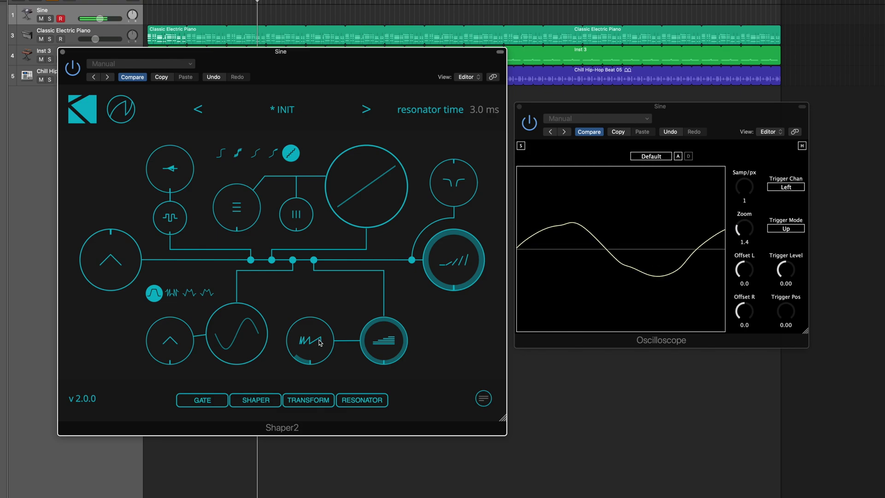
{"action": "scroll", "coordinate": [320, 342], "scroll_direction": "up", "scroll_amount": 10}
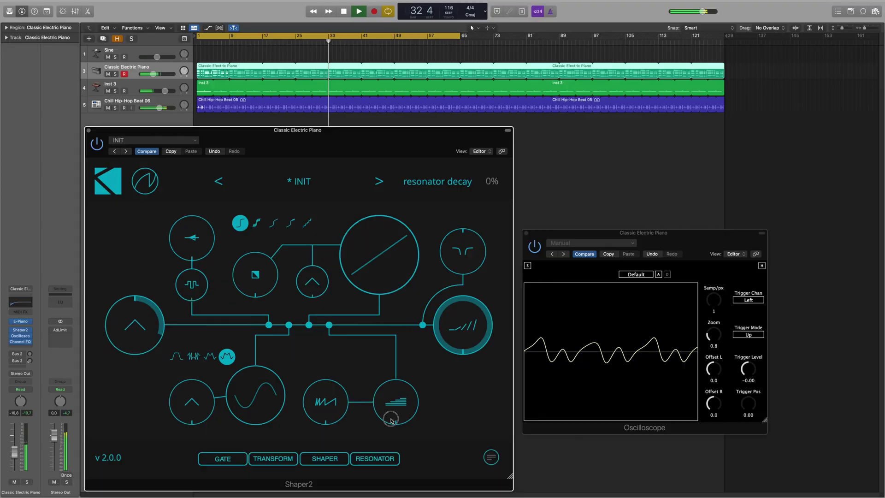
{"action": "left_click_drag", "start_coordinate": [388, 397], "coordinate": [384, 340]}
- Fine-tune the piano's resonator time to about 1.0 ms and its decay to roughly 85%
{"action": "scroll", "coordinate": [398, 404], "scroll_direction": "down", "scroll_amount": 3}
{"action": "scroll", "coordinate": [398, 405], "scroll_direction": "down", "scroll_amount": 4}
{"action": "scroll", "coordinate": [334, 406], "scroll_direction": "up", "scroll_amount": 2}
{"action": "scroll", "coordinate": [337, 408], "scroll_direction": "up", "scroll_amount": 1}
{"action": "scroll", "coordinate": [337, 408], "scroll_direction": "up", "scroll_amount": 10}
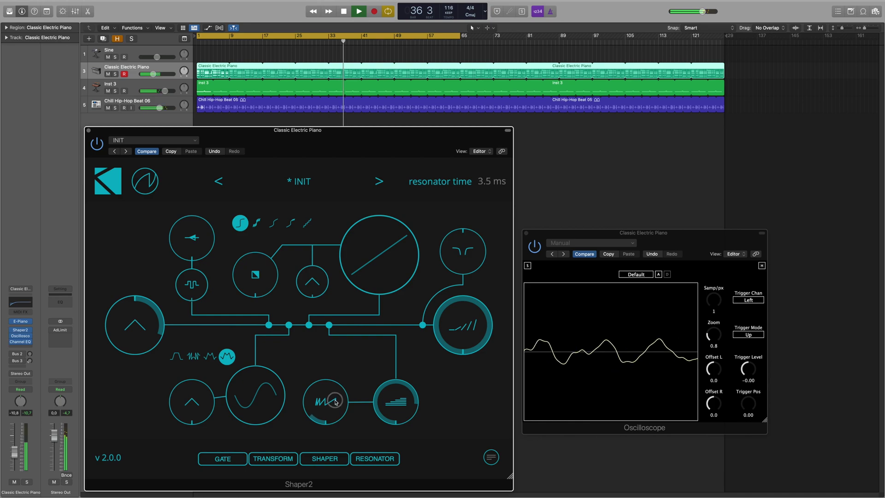
{"action": "scroll", "coordinate": [335, 402], "scroll_direction": "up", "scroll_amount": 6}
{"action": "scroll", "coordinate": [395, 402], "scroll_direction": "down", "scroll_amount": 5}
{"action": "scroll", "coordinate": [330, 412], "scroll_direction": "down", "scroll_amount": 5}
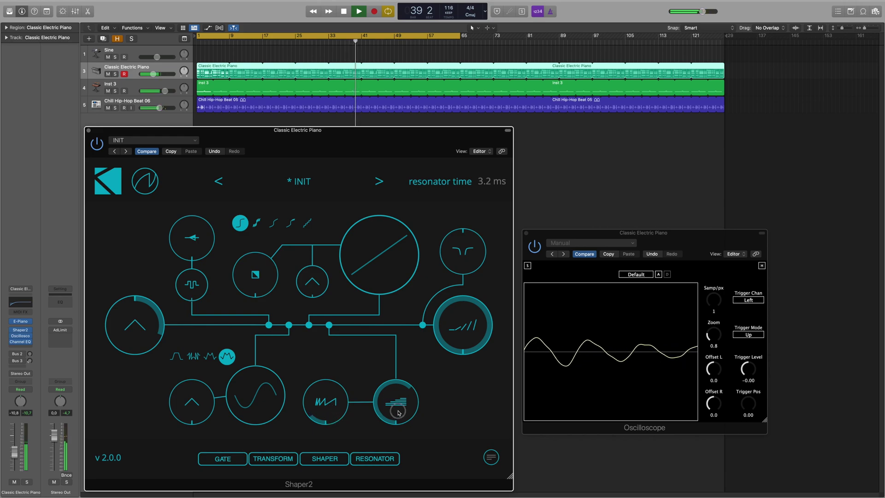
{"action": "scroll", "coordinate": [394, 403], "scroll_direction": "up", "scroll_amount": 8}
{"action": "scroll", "coordinate": [334, 412], "scroll_direction": "down", "scroll_amount": 7}
{"action": "scroll", "coordinate": [338, 415], "scroll_direction": "down", "scroll_amount": 3}
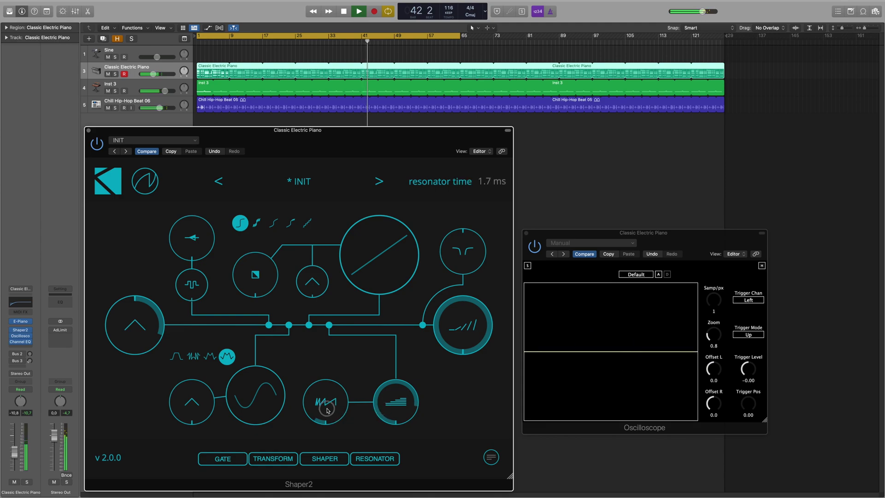
{"action": "scroll", "coordinate": [331, 415], "scroll_direction": "down", "scroll_amount": 3}
{"action": "scroll", "coordinate": [401, 409], "scroll_direction": "up", "scroll_amount": 2}
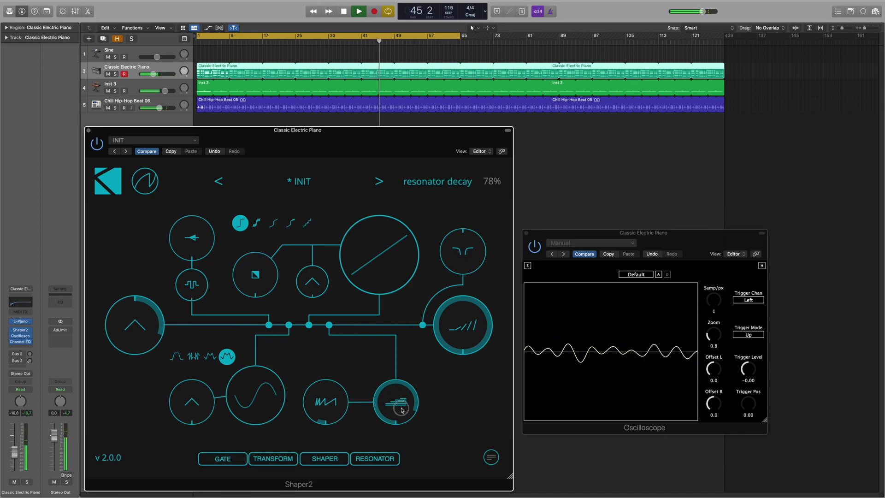
{"action": "scroll", "coordinate": [401, 409], "scroll_direction": "up", "scroll_amount": 1}
{"action": "scroll", "coordinate": [401, 409], "scroll_direction": "up", "scroll_amount": 2}
{"action": "scroll", "coordinate": [402, 407], "scroll_direction": "up", "scroll_amount": 2}
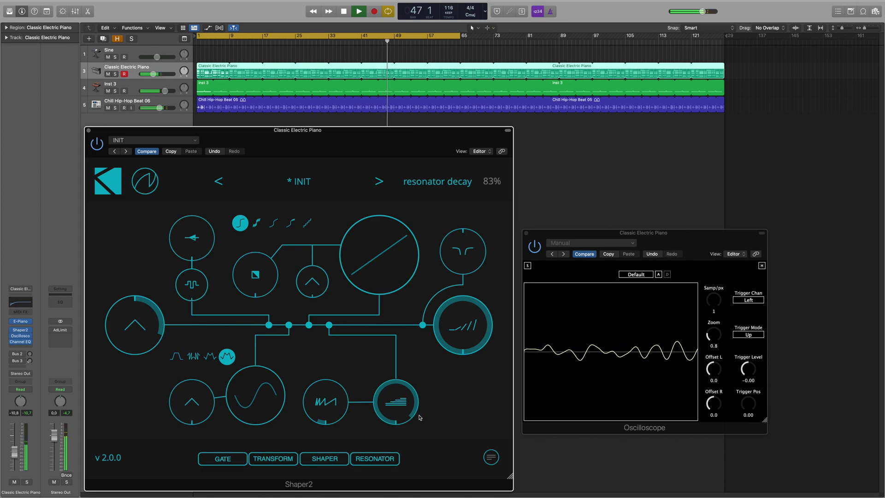
{"action": "scroll", "coordinate": [403, 406], "scroll_direction": "up", "scroll_amount": 2}
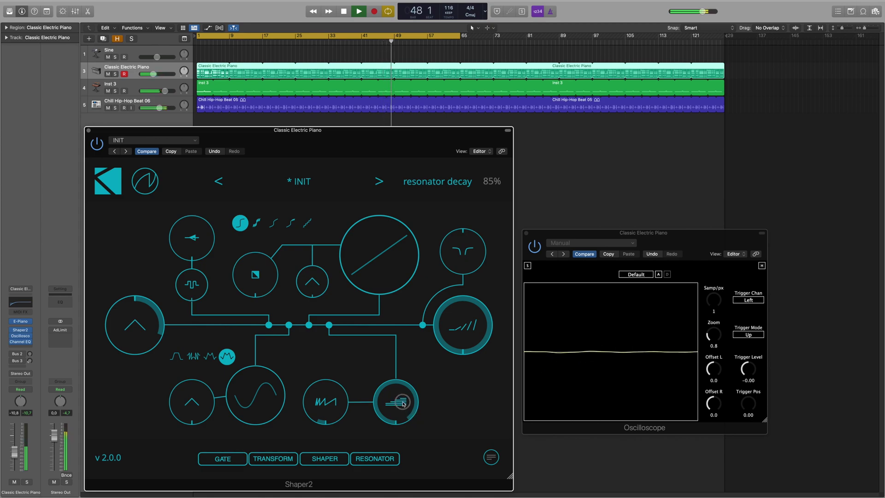